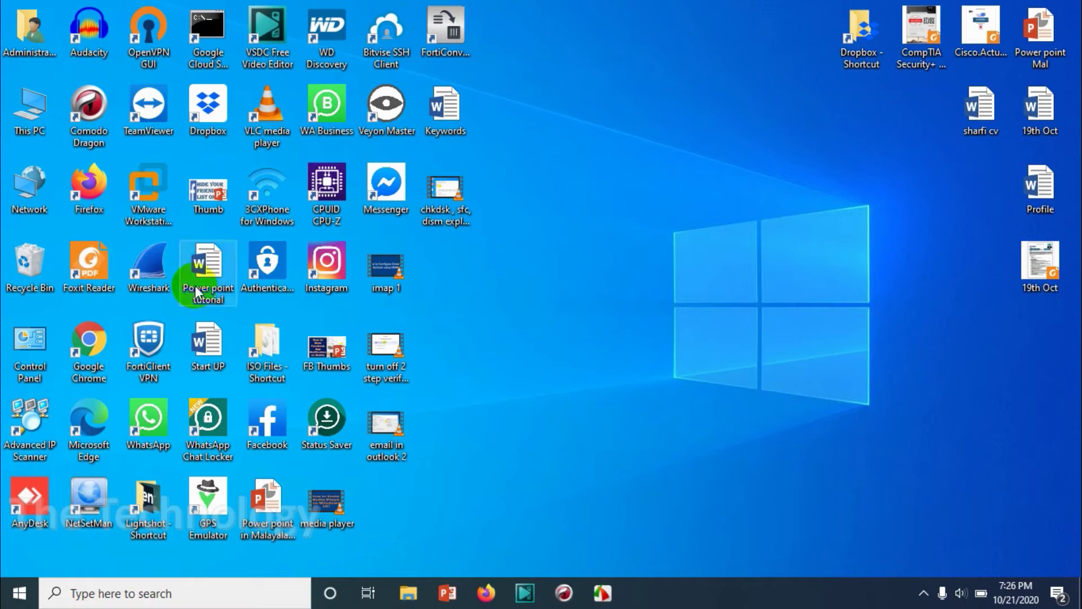
Step: Launch Outlook 2016 by searching 'outl' from the Windows Start menu
{"action": "left_click", "coordinate": [7, 598]}
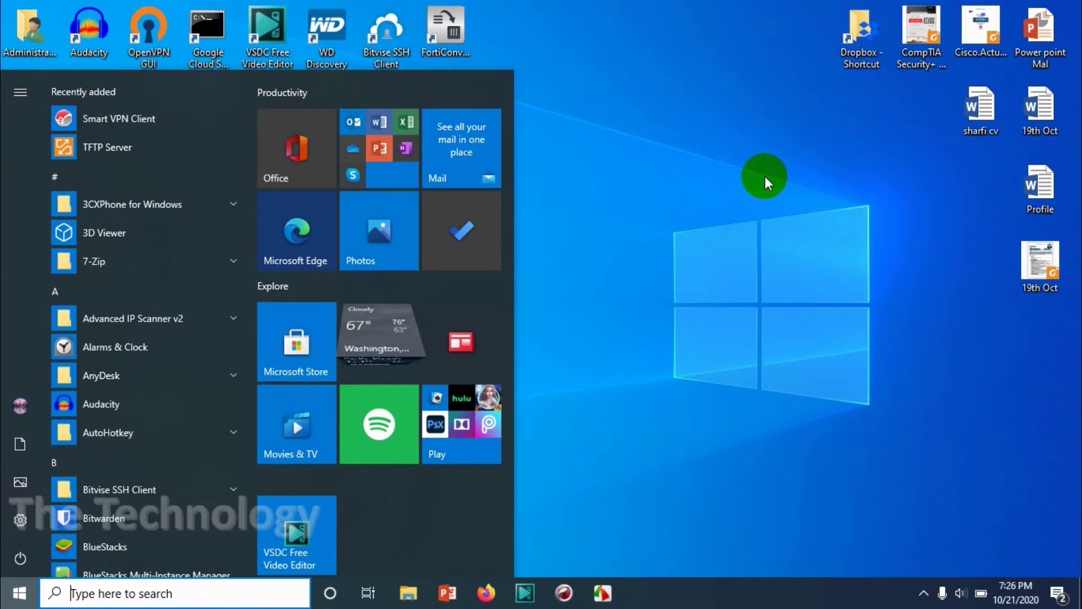
{"action": "type", "text": "outl"}
{"action": "key", "text": "Return"}
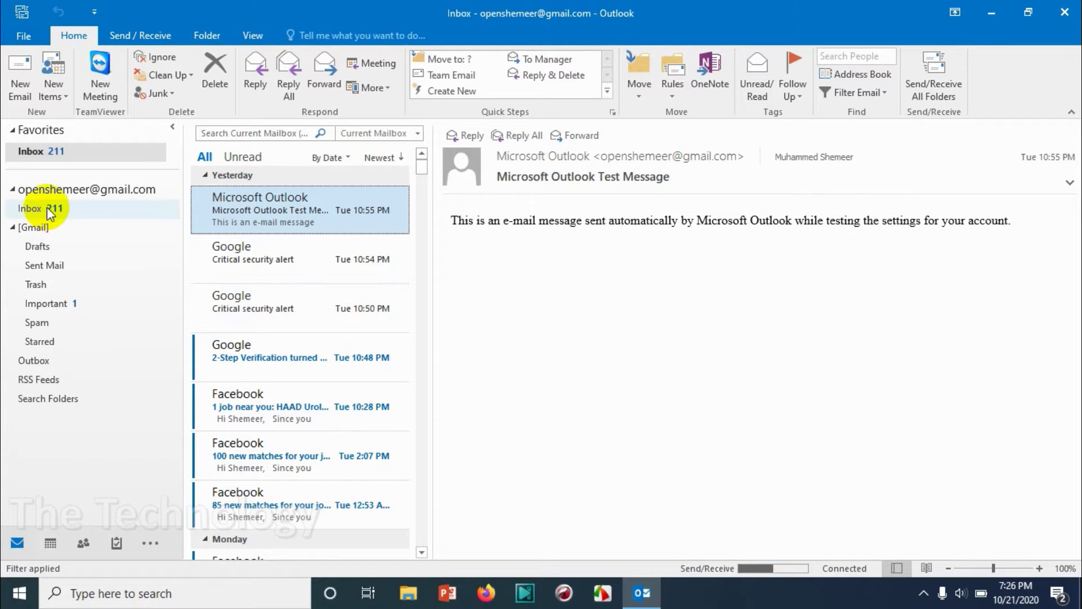
Step: Open the Inbox of 219 messages and select every message with Ctrl+A
{"action": "left_click", "coordinate": [72, 214]}
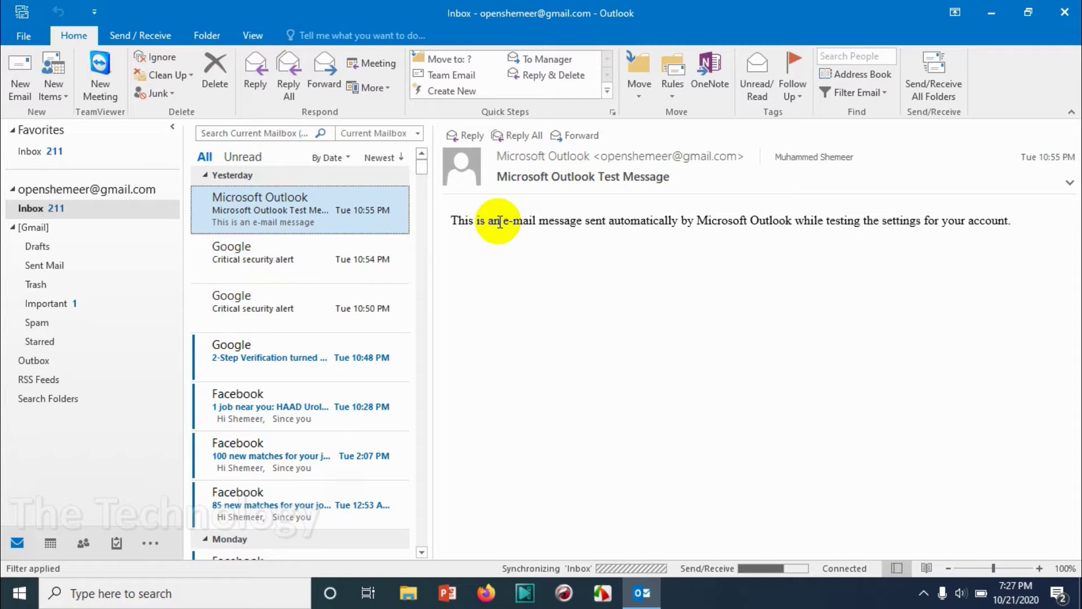
{"action": "key", "text": "ctrl+a"}
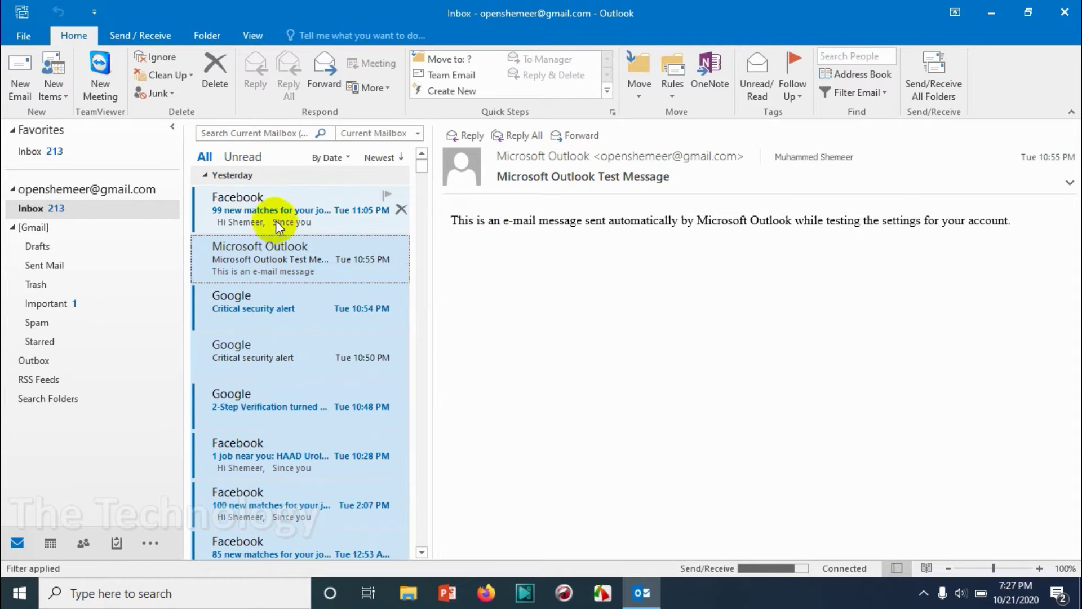
{"action": "left_click", "coordinate": [294, 251]}
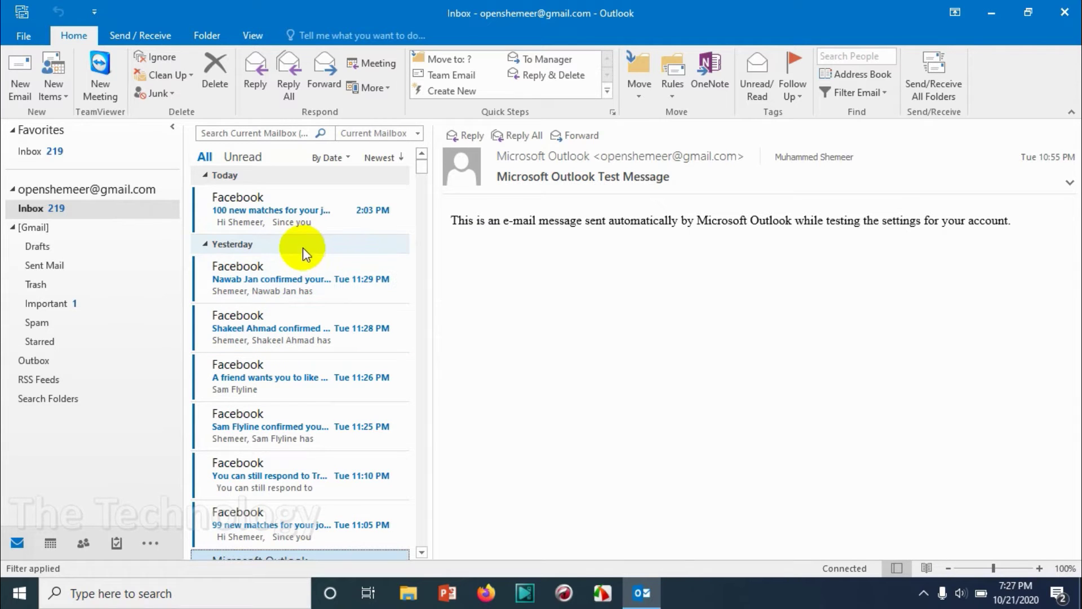
{"action": "left_click", "coordinate": [285, 213]}
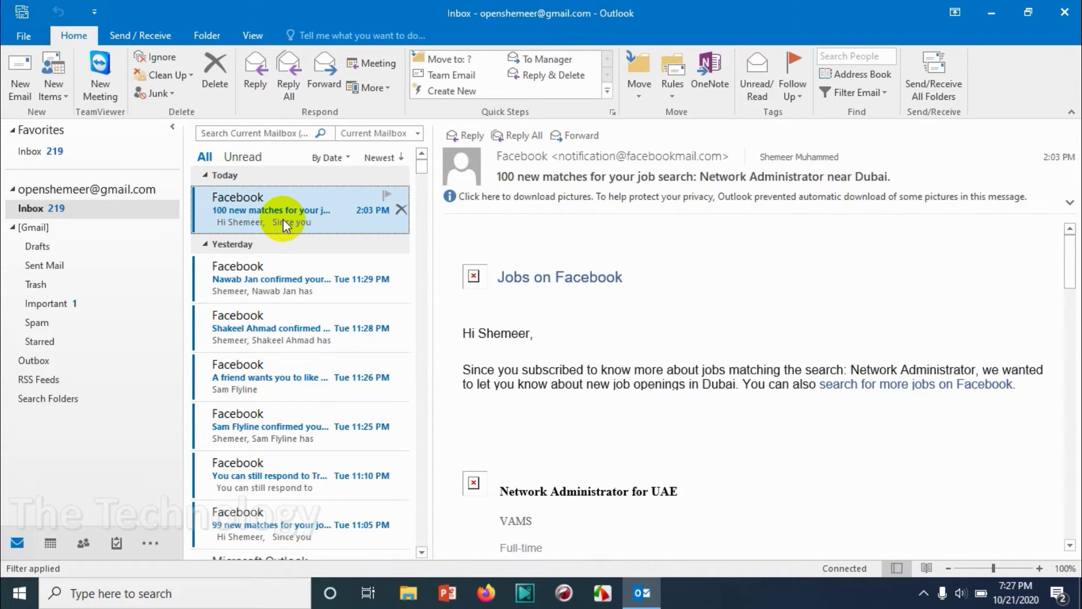
{"action": "key", "text": "ctrl+a"}
Step: Forward all selected Inbox messages as attachments and scroll through the attached items
{"action": "right_click", "coordinate": [284, 223]}
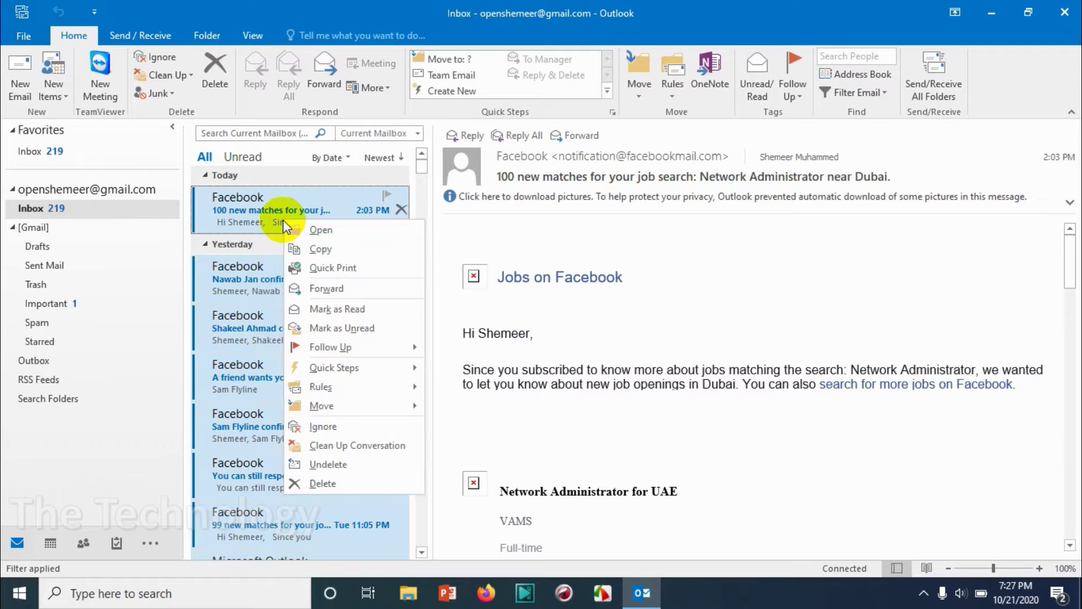
{"action": "left_click", "coordinate": [318, 290]}
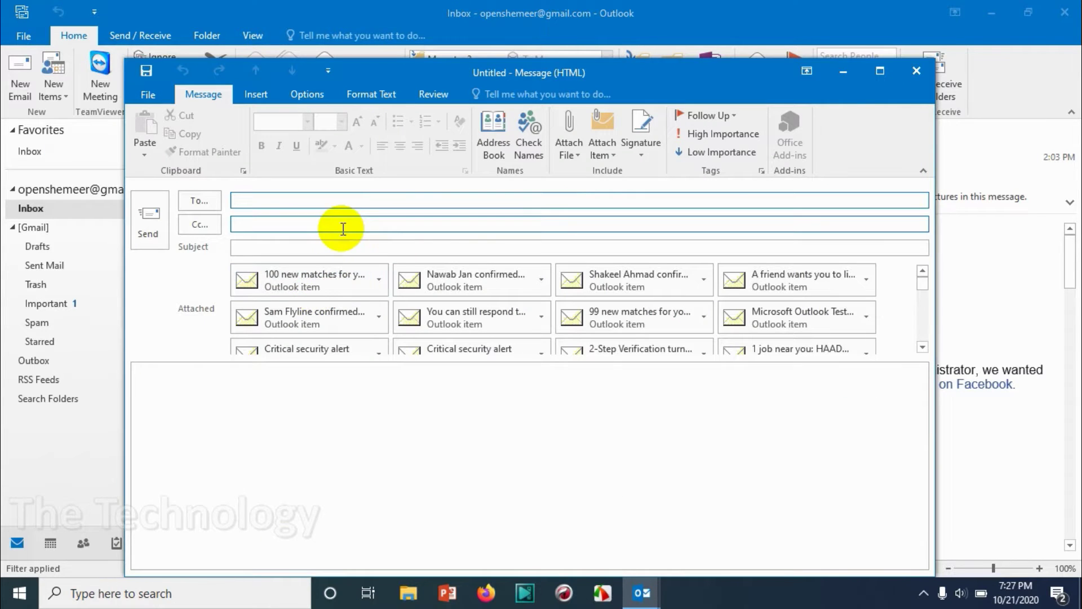
{"action": "mouse_move", "coordinate": [927, 280]}
{"action": "left_mouse_down"}
{"action": "mouse_move", "coordinate": [913, 371]}
{"action": "mouse_move", "coordinate": [933, 270]}
{"action": "left_mouse_up"}
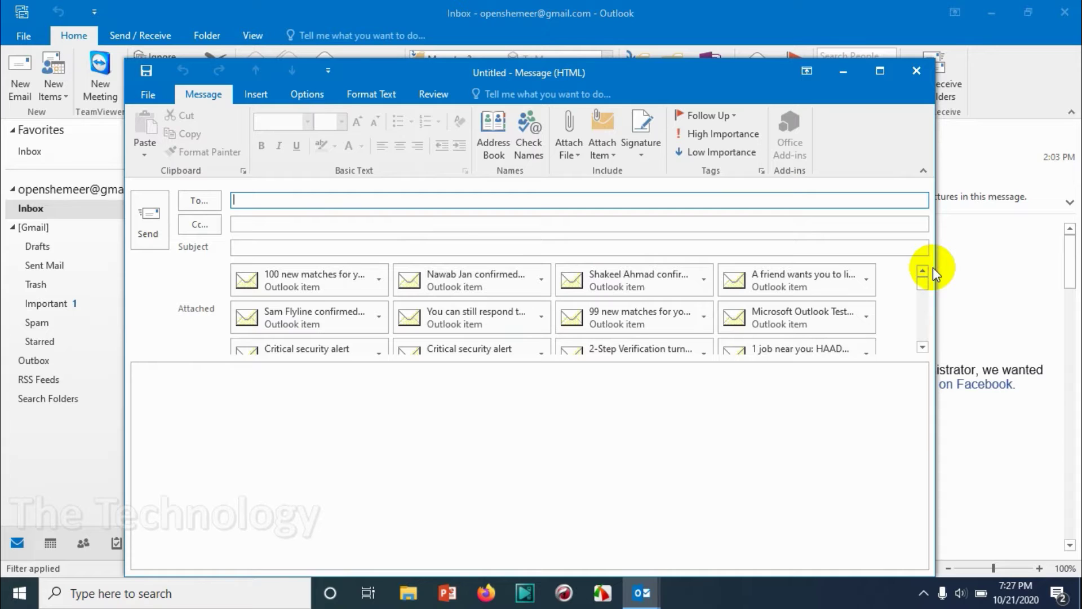
{"action": "left_click", "coordinate": [933, 78]}
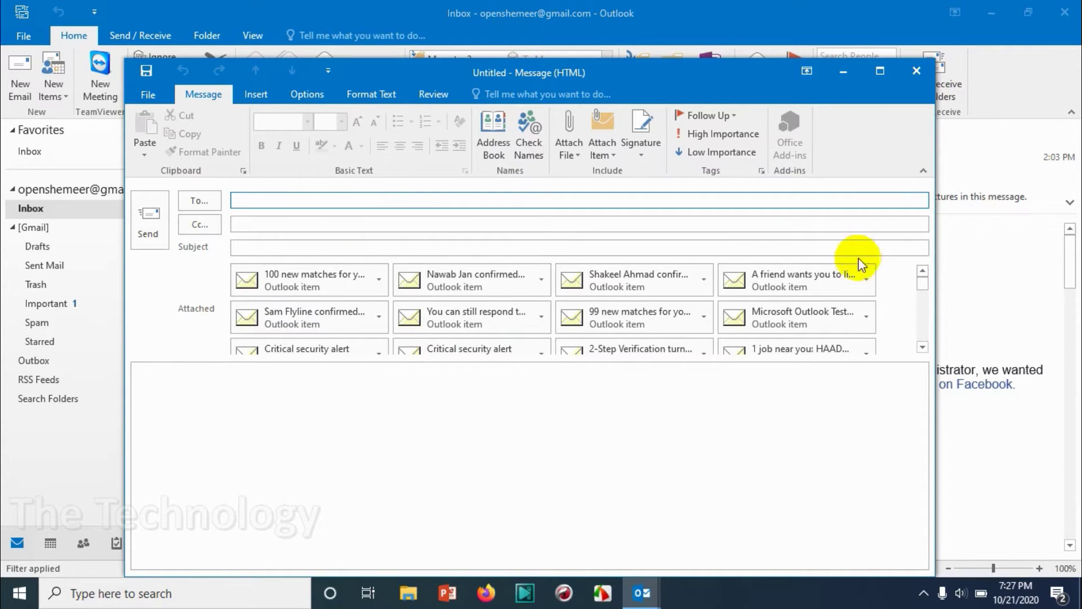
{"action": "scroll", "coordinate": [857, 293], "scroll_direction": "down", "scroll_amount": 10}
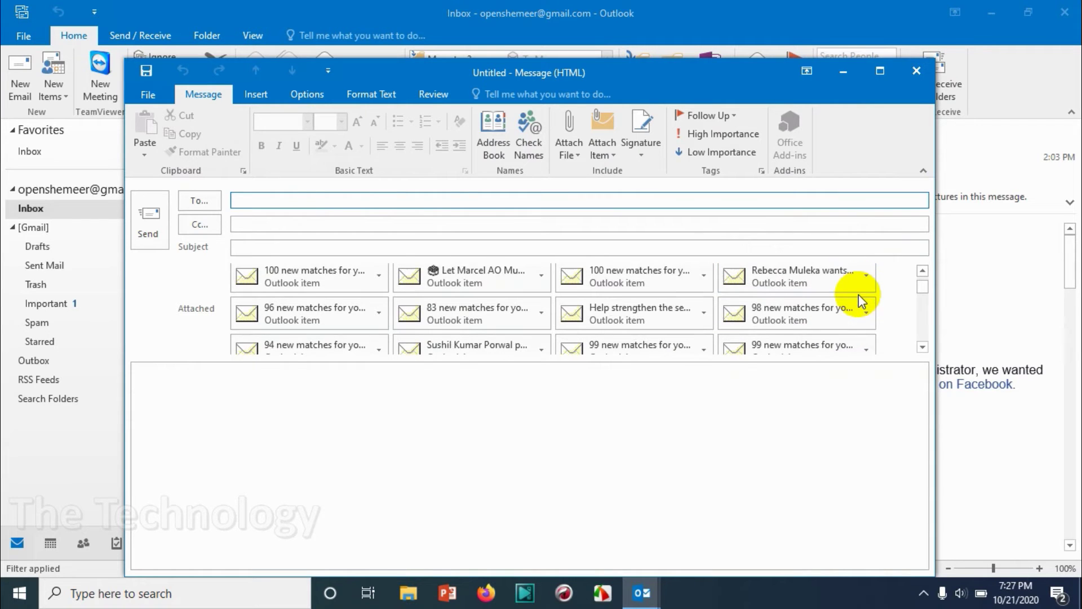
{"action": "scroll", "coordinate": [857, 298], "scroll_direction": "down", "scroll_amount": 10}
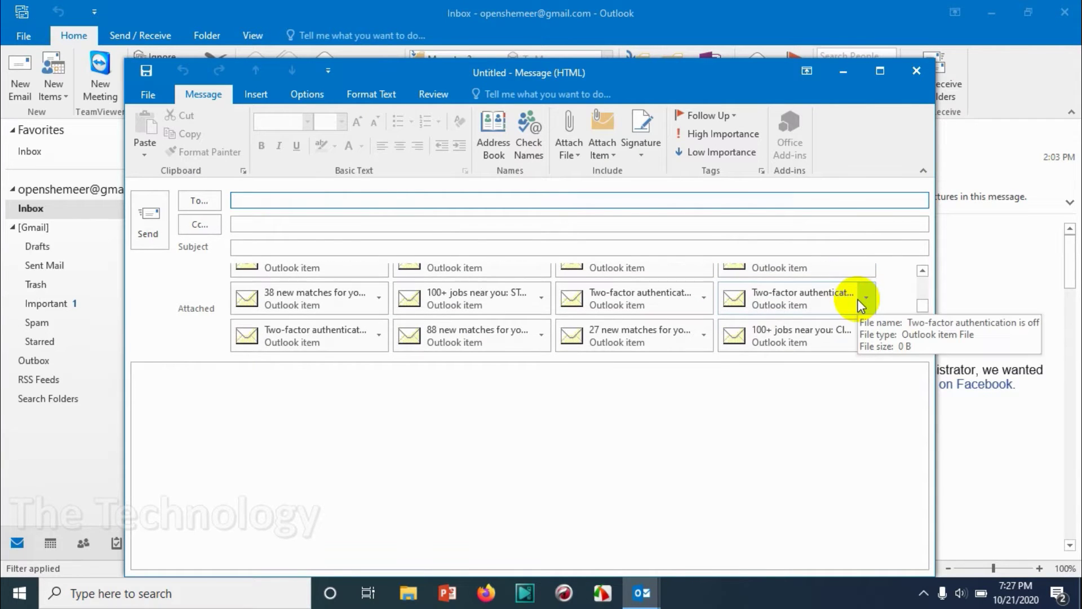
{"action": "scroll", "coordinate": [857, 298], "scroll_direction": "down", "scroll_amount": 10}
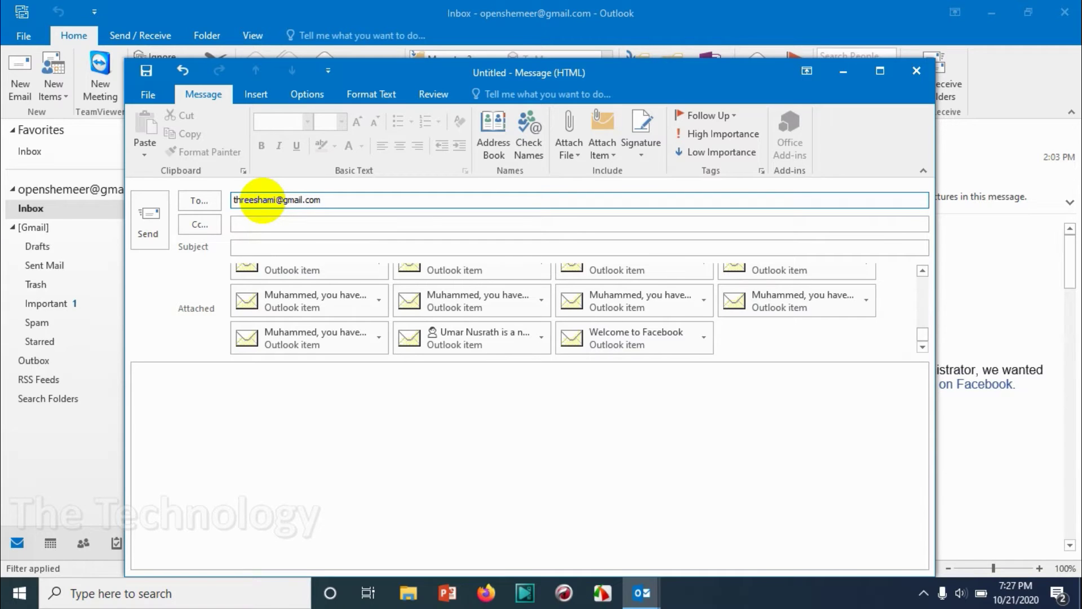
Step: Address the forward to the Gmail recipient, subject it 'All Inbox Items', and send
{"action": "left_click", "coordinate": [266, 246]}
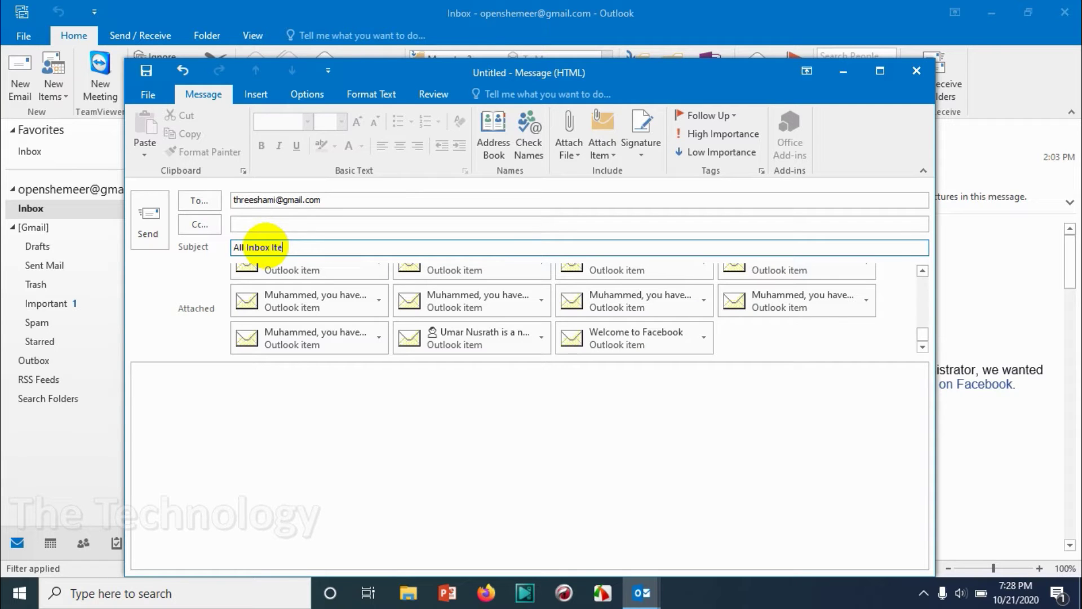
{"action": "left_click", "coordinate": [161, 231]}
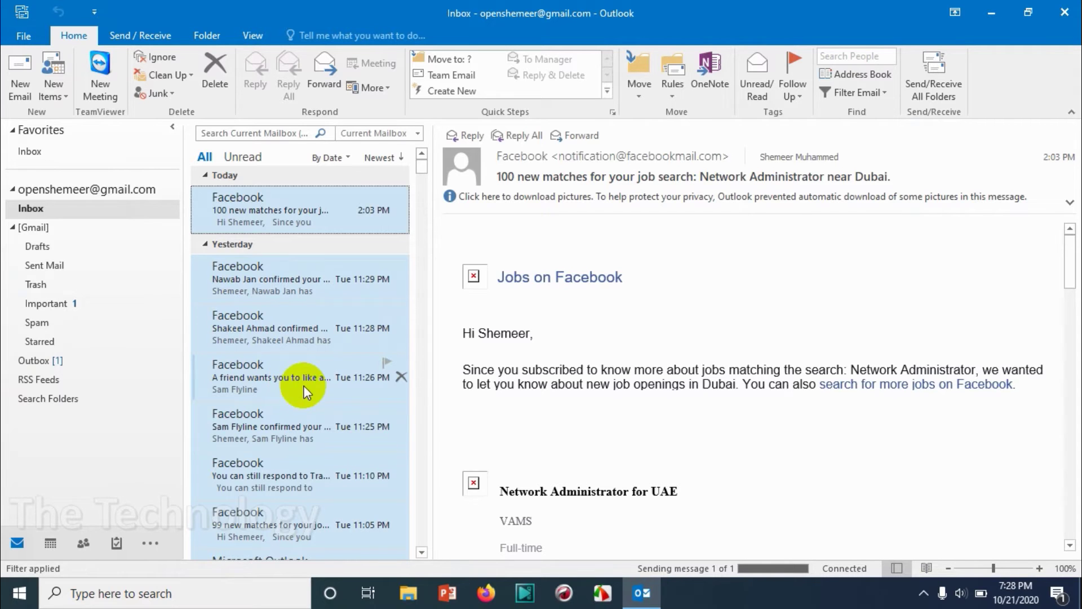
Step: Check the 'Sending message 1 of 1' progress, then show the Sent Mail folder
{"action": "left_click", "coordinate": [560, 598]}
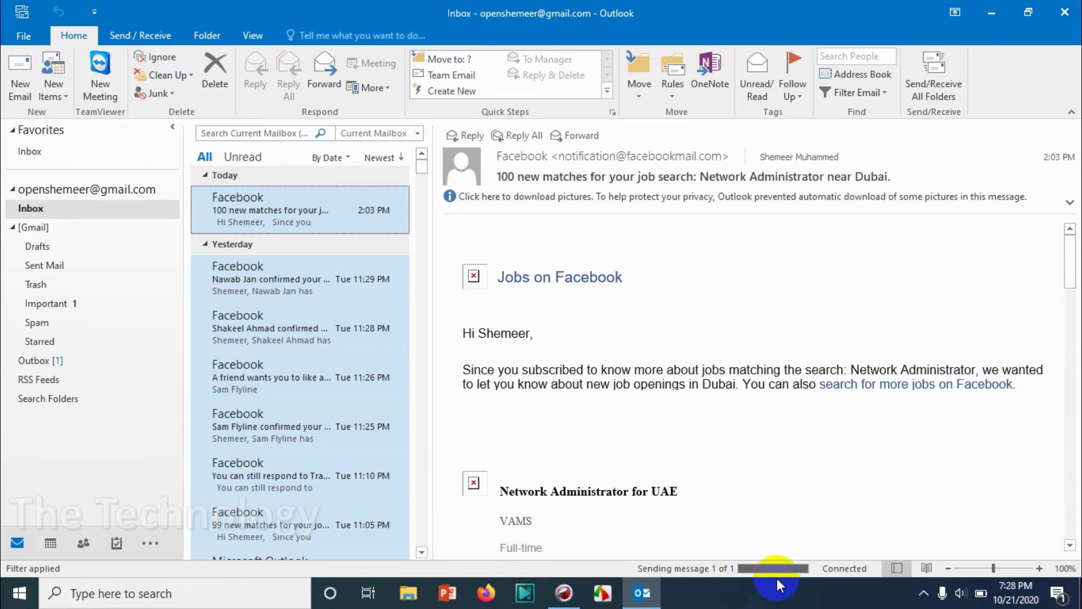
{"action": "left_click", "coordinate": [776, 570]}
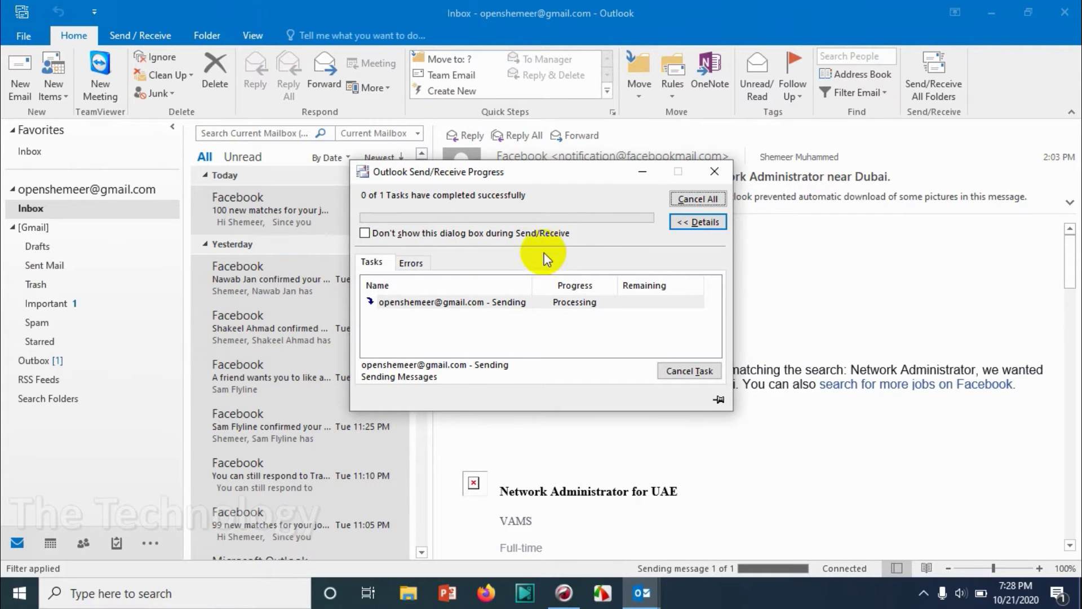
{"action": "left_click", "coordinate": [656, 173]}
{"action": "left_click", "coordinate": [52, 266]}
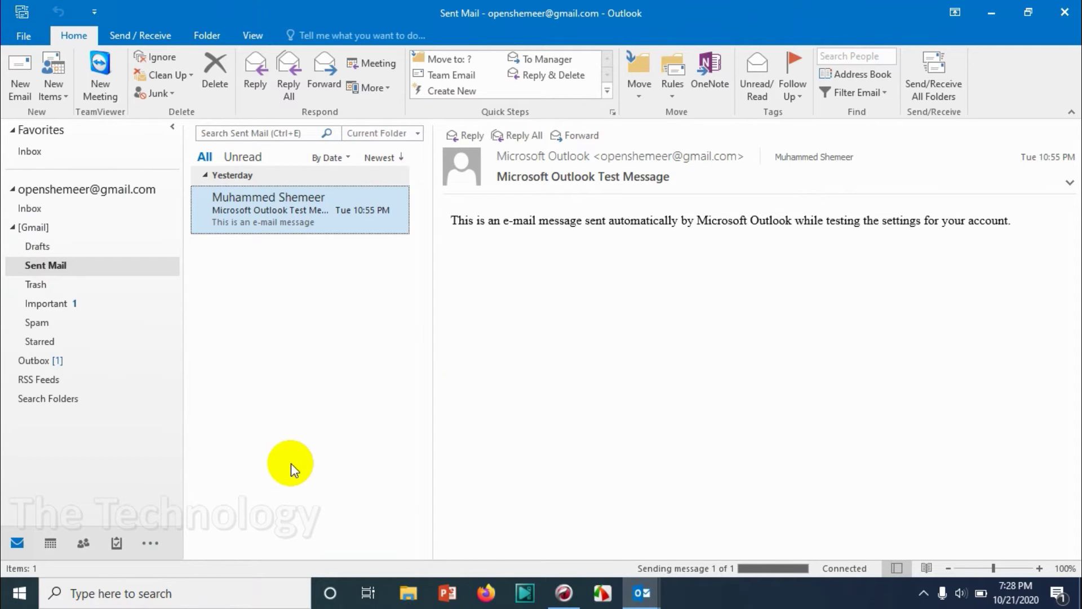
Step: Return to Outlook's Inbox and enter the recipient's Gmail address at sign-in
{"action": "left_click", "coordinate": [53, 205]}
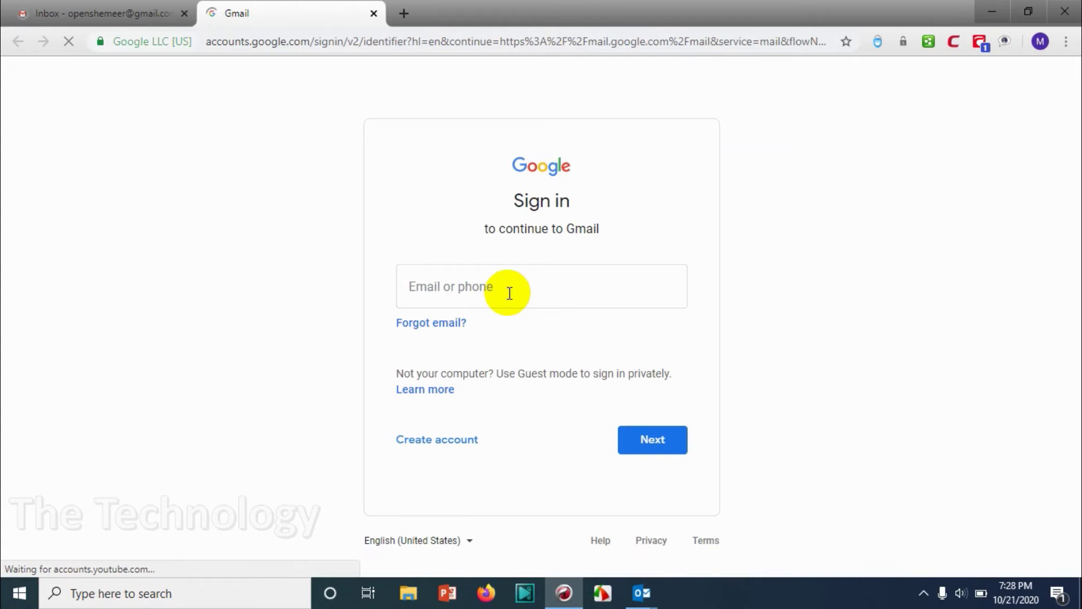
{"action": "left_click", "coordinate": [509, 292]}
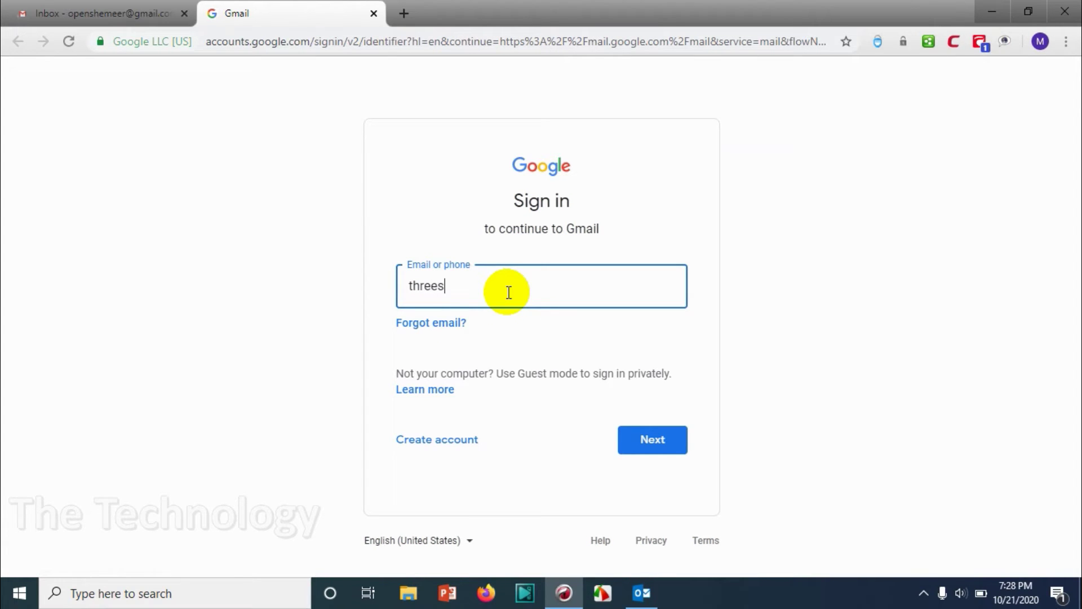
{"action": "key", "text": "Return"}
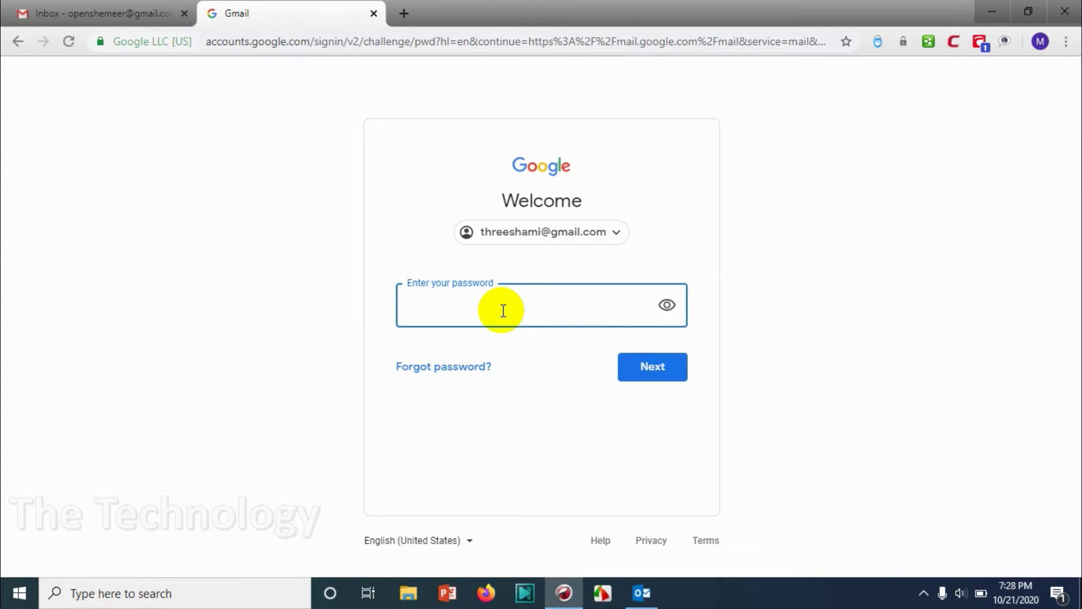
Step: Enter the account password, skip the account-info prompt, and return to Outlook
{"action": "type", "text": "•"}
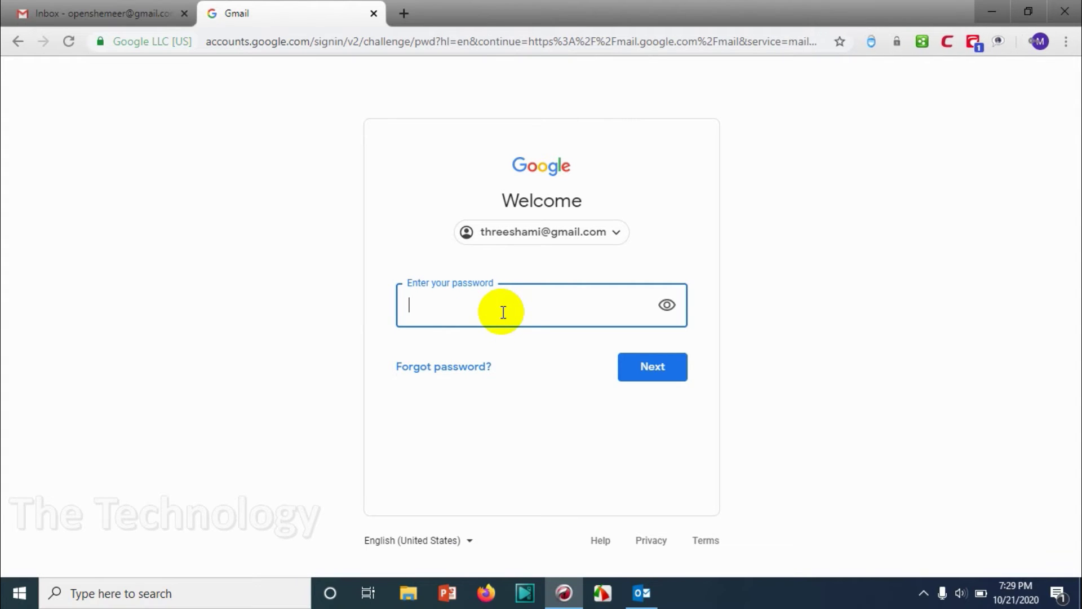
{"action": "type", "text": "••"}
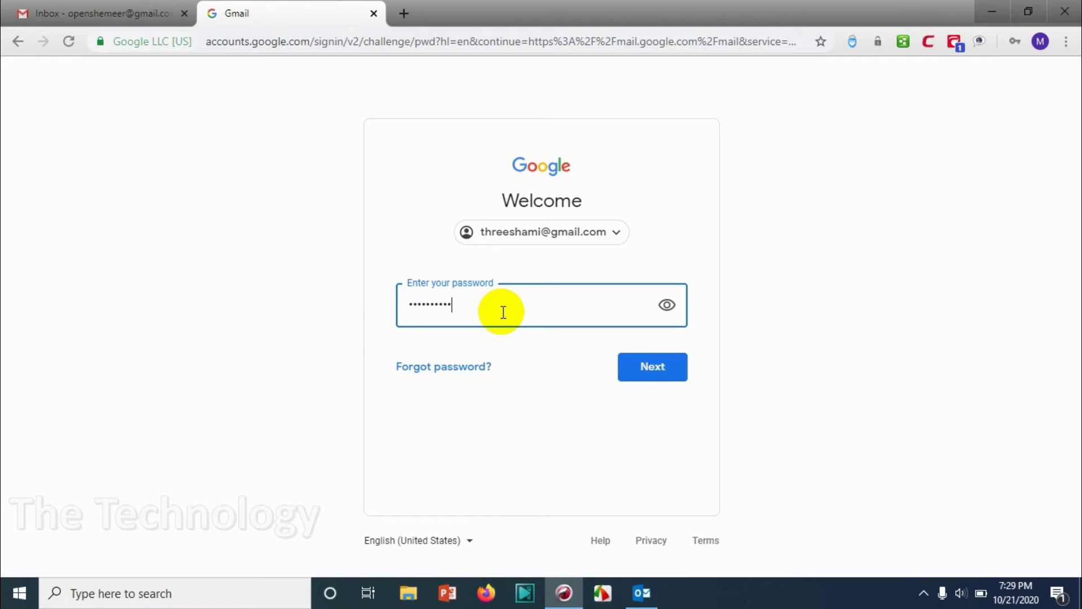
{"action": "type", "text": "•••••••"}
{"action": "key", "text": "Return"}
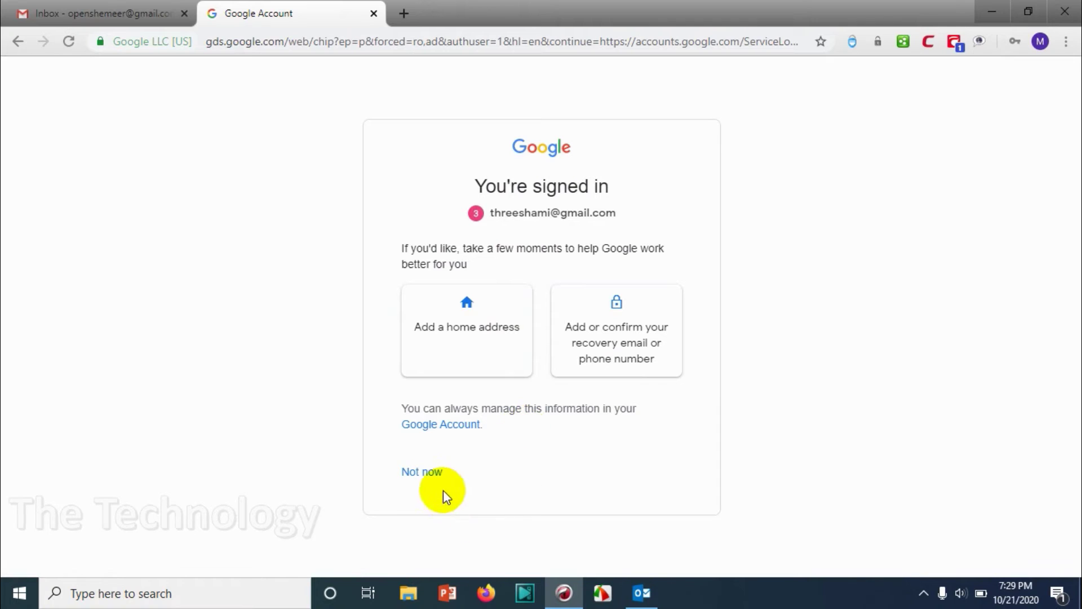
{"action": "left_click", "coordinate": [427, 471]}
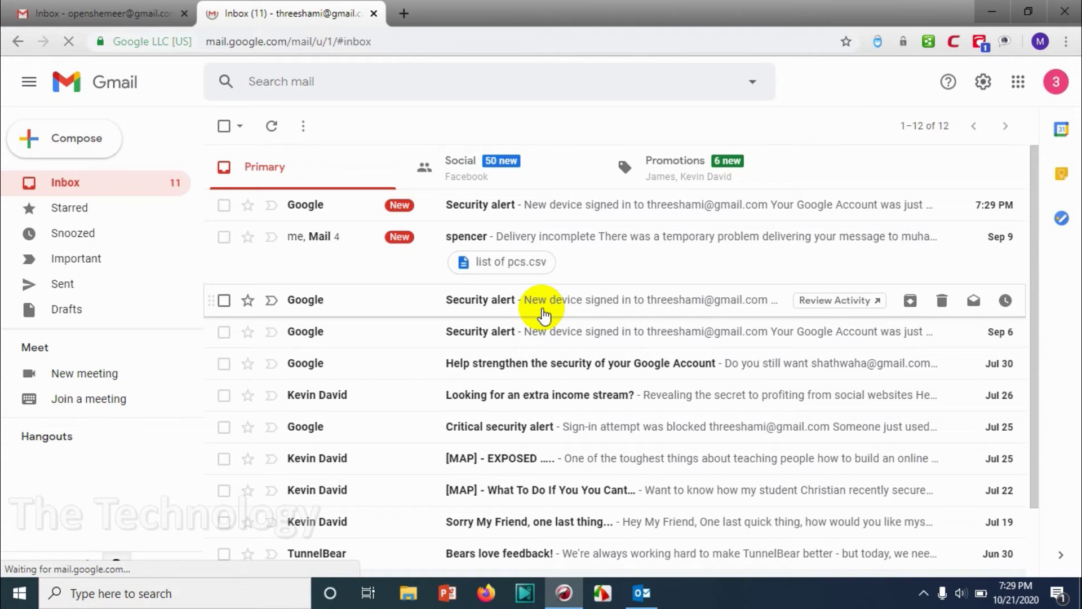
{"action": "left_click", "coordinate": [631, 597]}
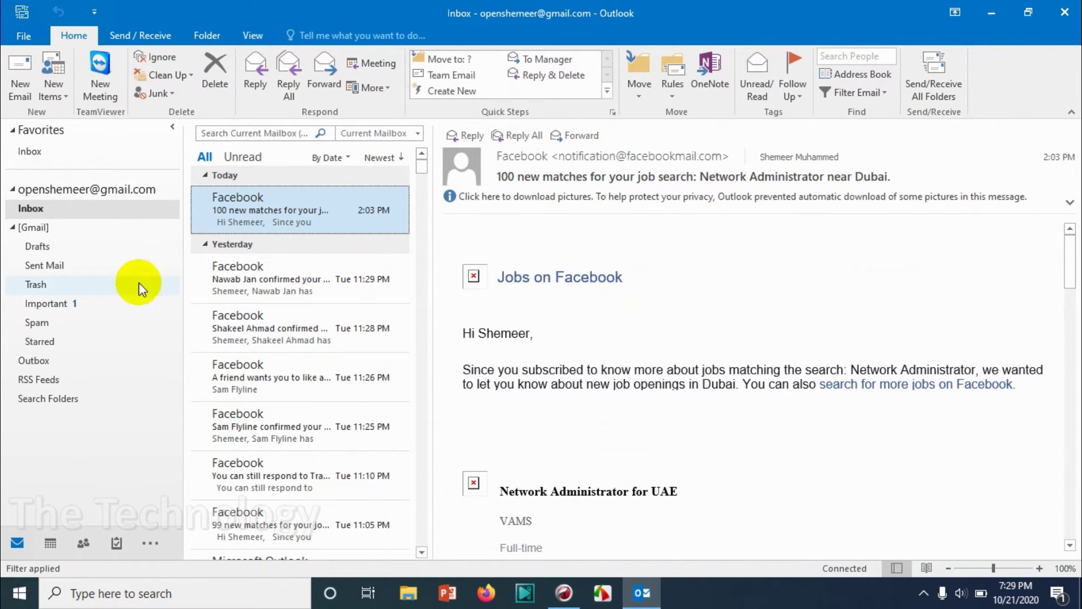
Step: Open Sent Mail and select the sent 'All Inbox Items' message
{"action": "left_click", "coordinate": [85, 264]}
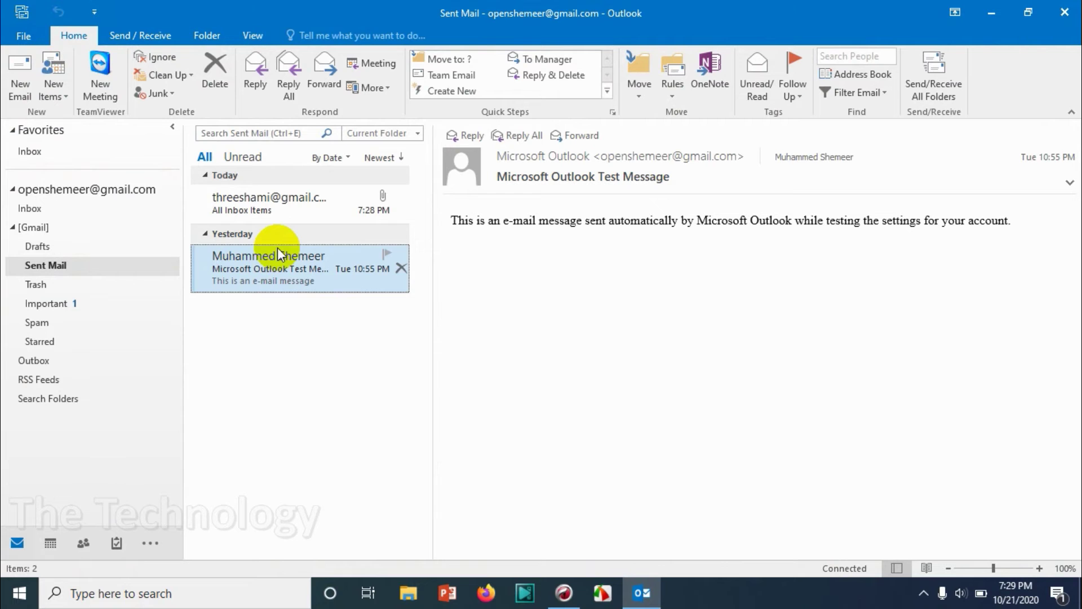
{"action": "left_click", "coordinate": [357, 222]}
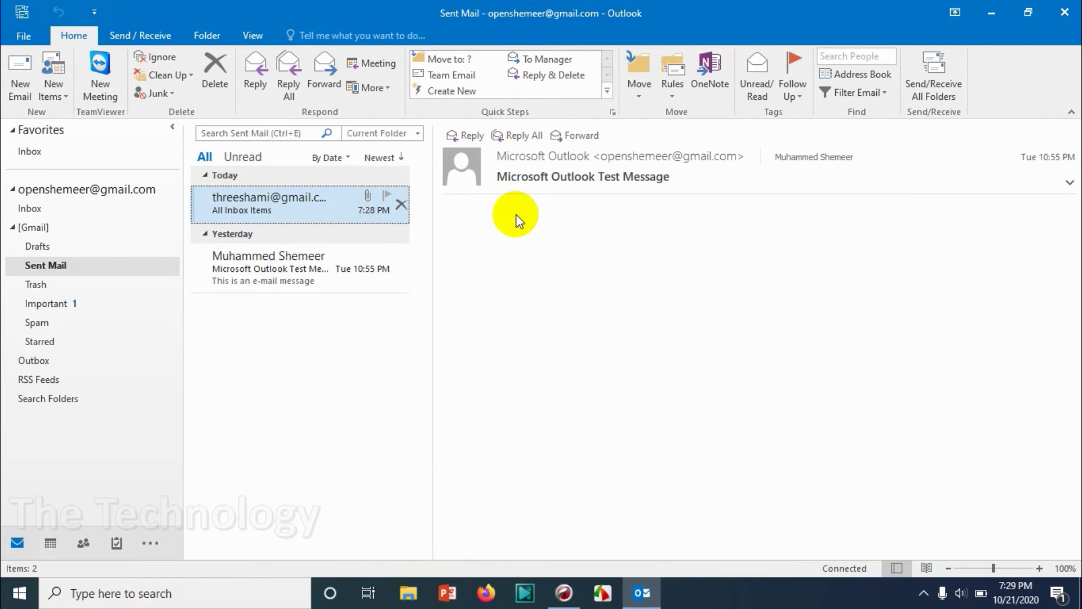
Step: Minimise Outlook and browse Gmail's Social, Primary and Starred views before returning to the inbox
{"action": "left_click", "coordinate": [993, 12]}
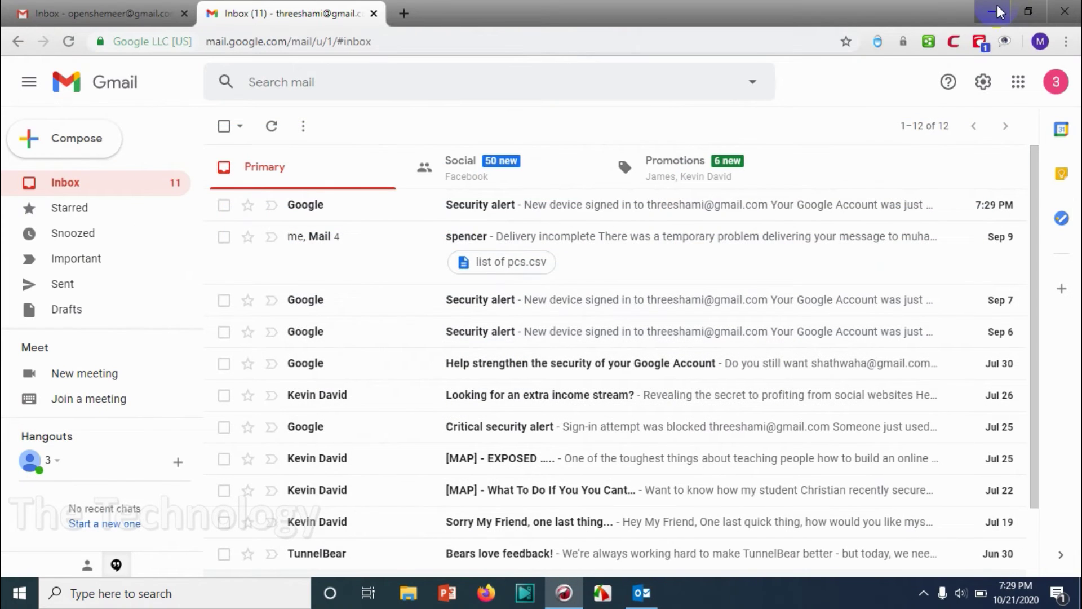
{"action": "left_click", "coordinate": [495, 164]}
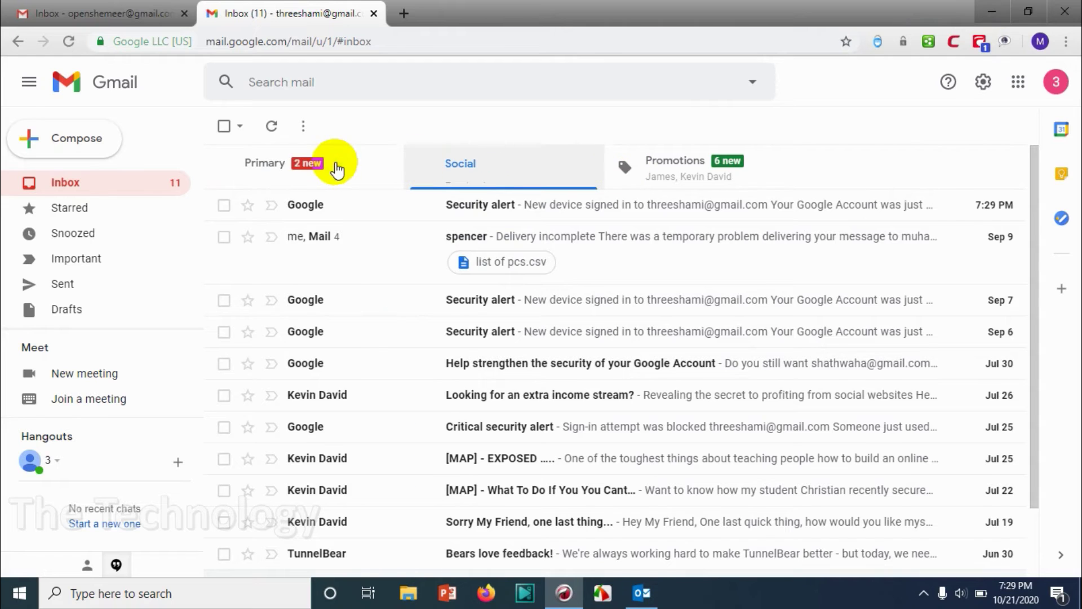
{"action": "left_click", "coordinate": [337, 169]}
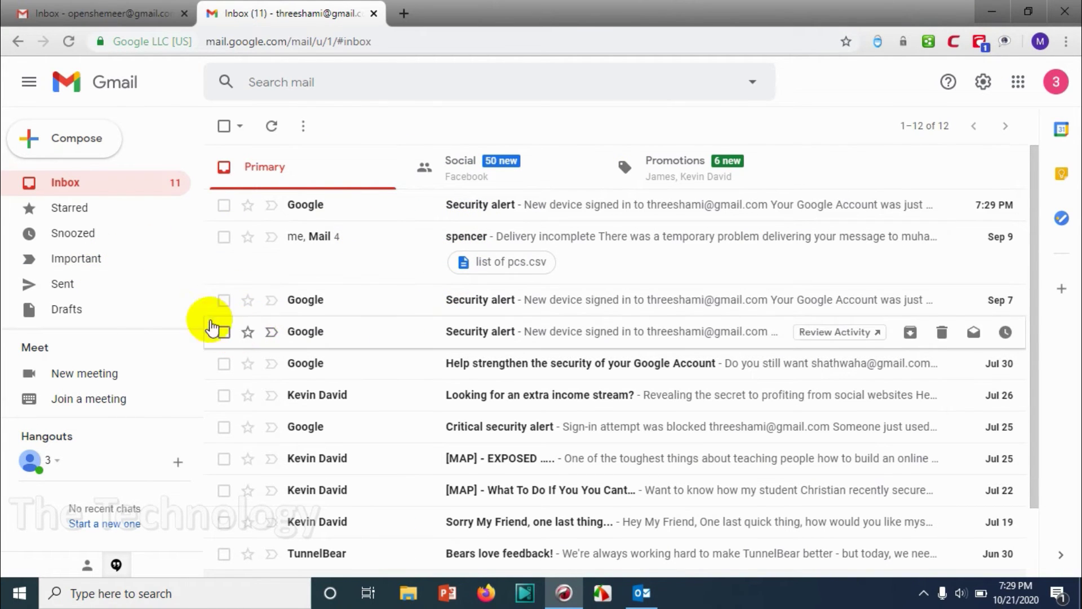
{"action": "left_click", "coordinate": [114, 209]}
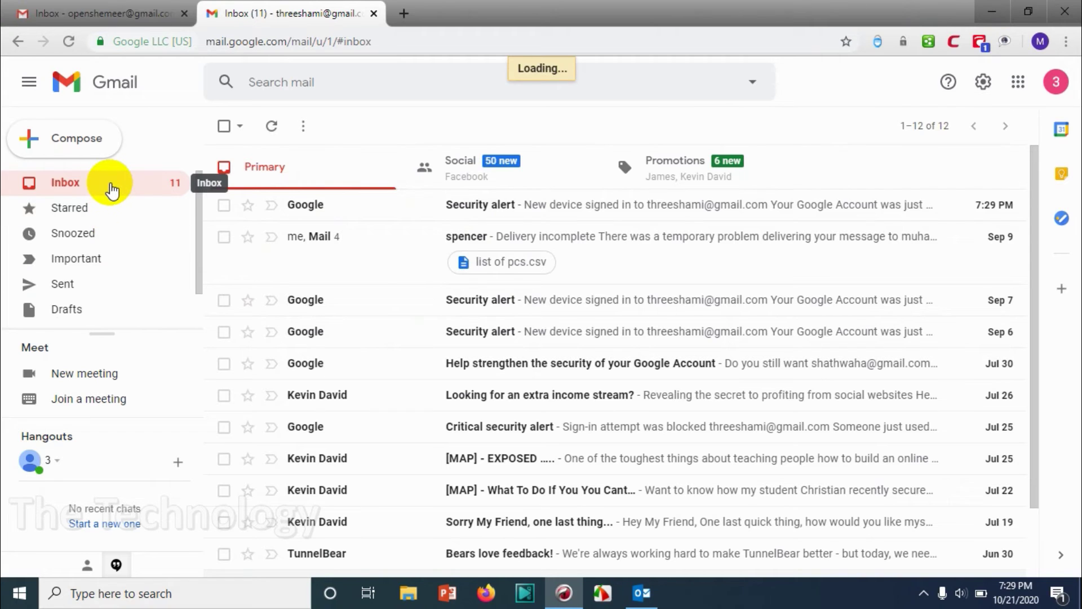
{"action": "left_click", "coordinate": [113, 189]}
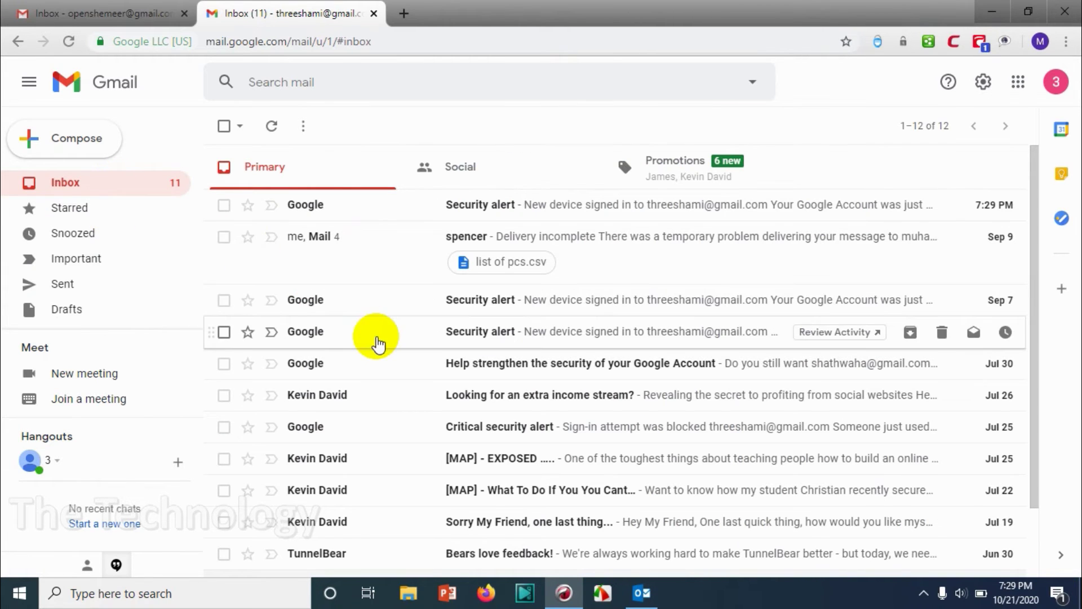
Step: Delete the 7:29 PM security alert and open 'All Inbox Items' showing 231 attachments
{"action": "left_click", "coordinate": [223, 205]}
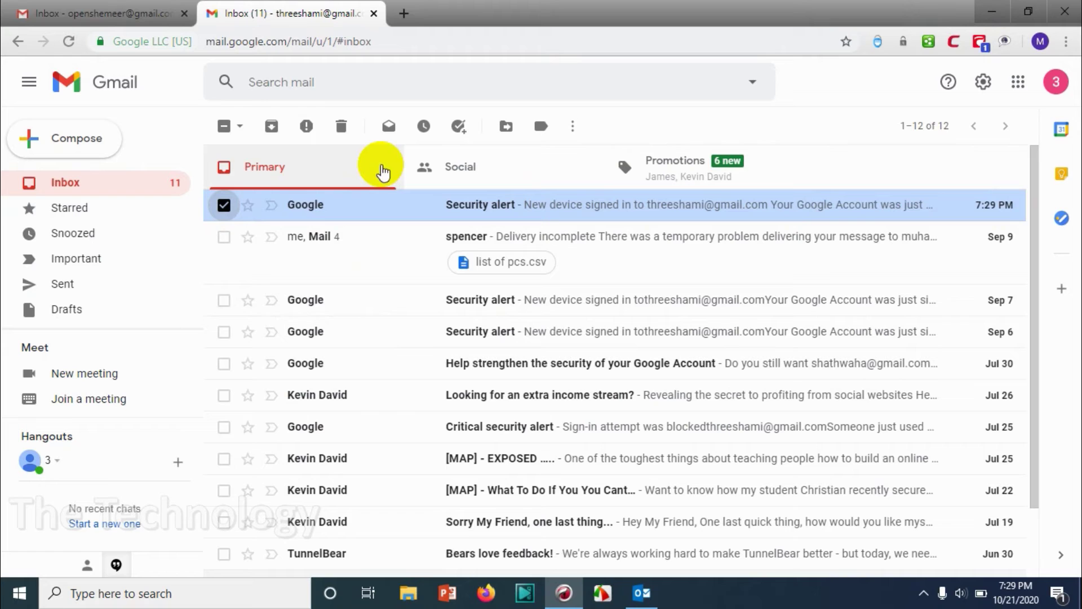
{"action": "left_click", "coordinate": [342, 121]}
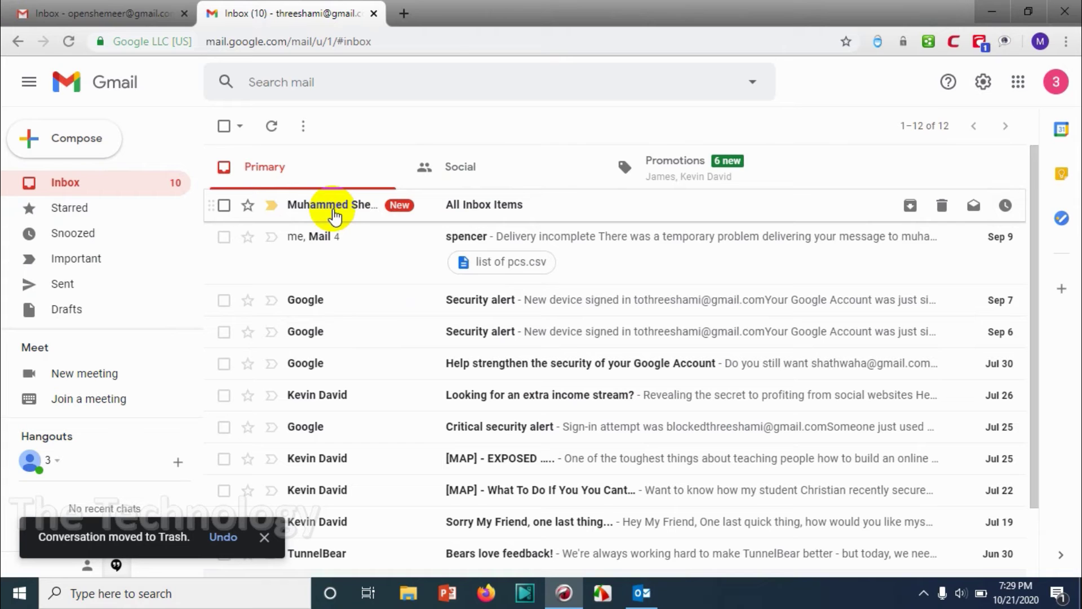
{"action": "left_click", "coordinate": [332, 212]}
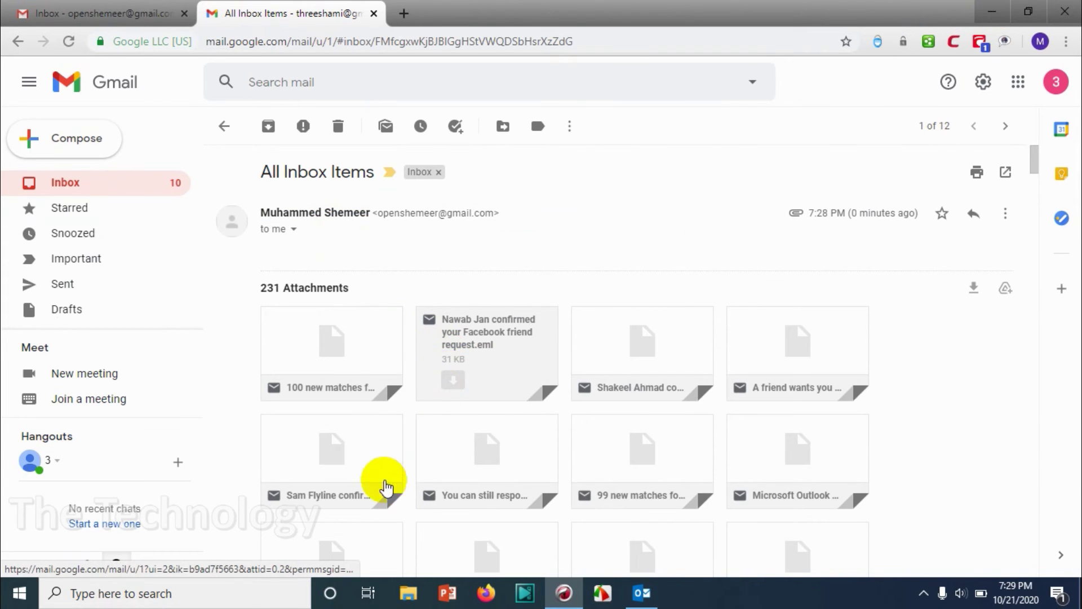
{"action": "scroll", "coordinate": [664, 464], "scroll_direction": "down", "scroll_amount": 5}
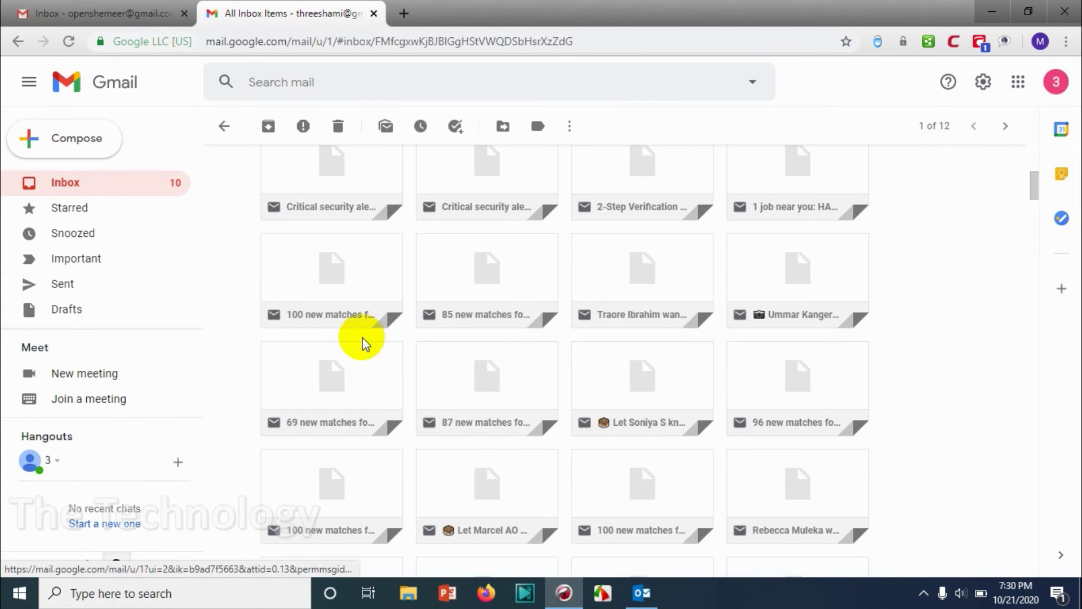
{"action": "scroll", "coordinate": [363, 343], "scroll_direction": "up", "scroll_amount": 5}
{"action": "left_click_drag", "start_coordinate": [265, 208], "coordinate": [348, 210]}
Step: Back in Outlook, open the Inbox, select all messages, then a single one
{"action": "left_click", "coordinate": [645, 597]}
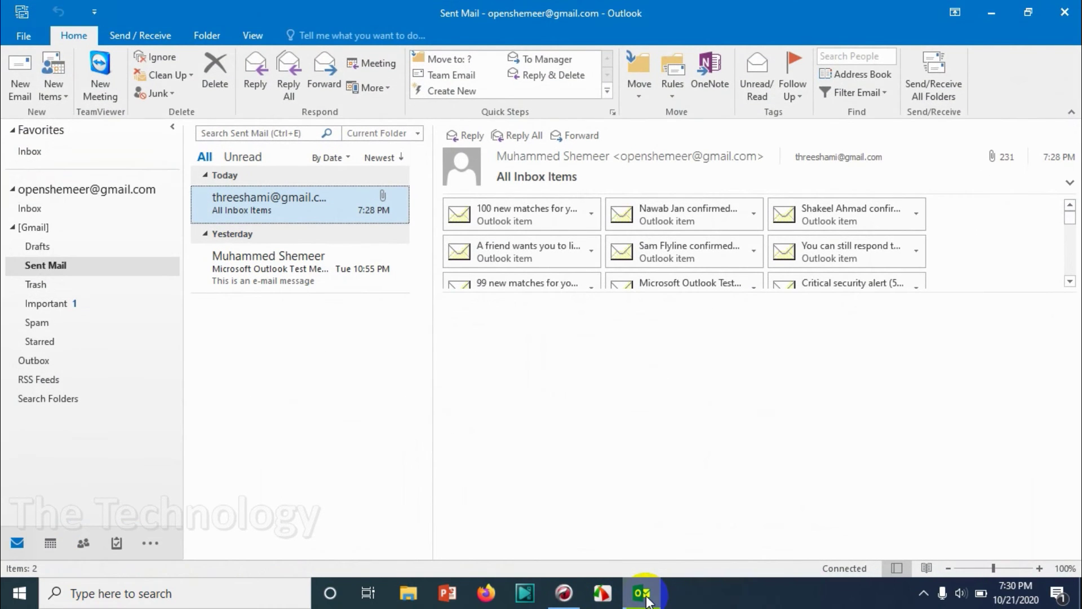
{"action": "left_click", "coordinate": [55, 213]}
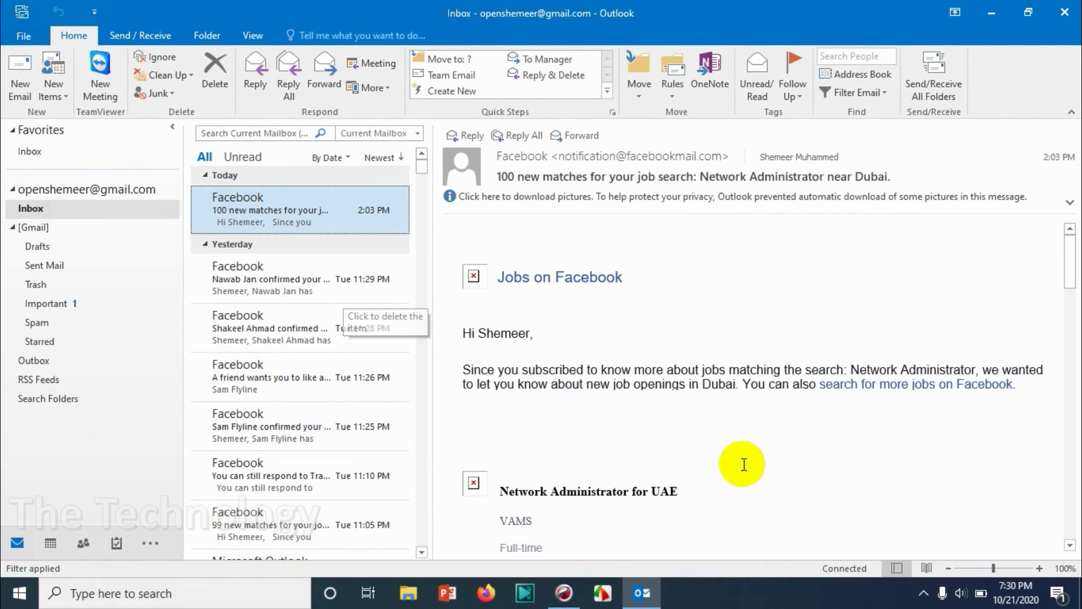
{"action": "key", "text": "ctrl+a"}
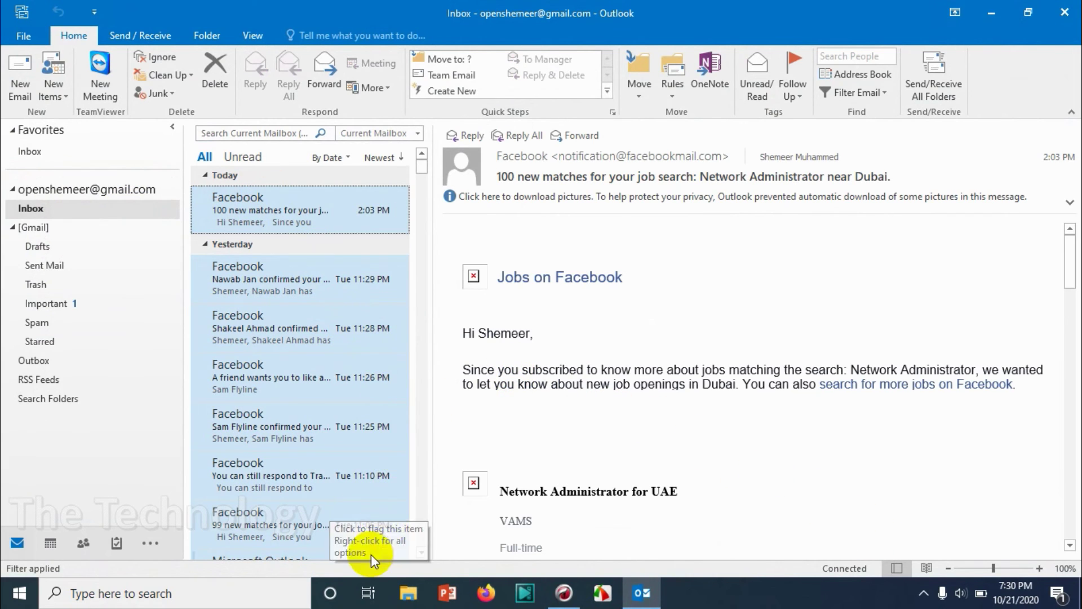
{"action": "left_click", "coordinate": [371, 477]}
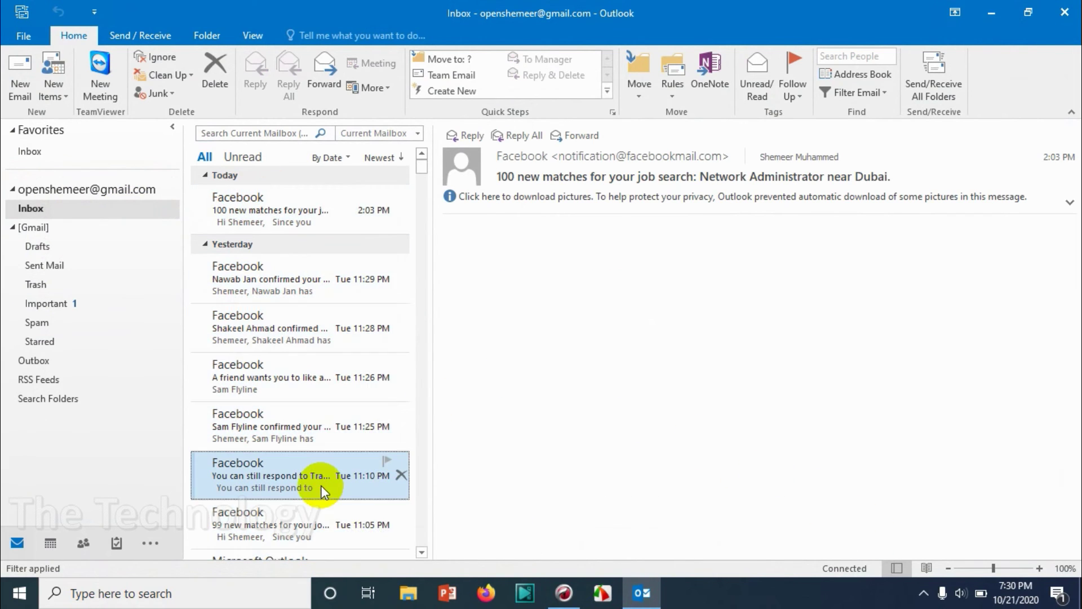
Step: Clear all criteria from the Inbox view filter so 231 items are listed
{"action": "left_click", "coordinate": [23, 568]}
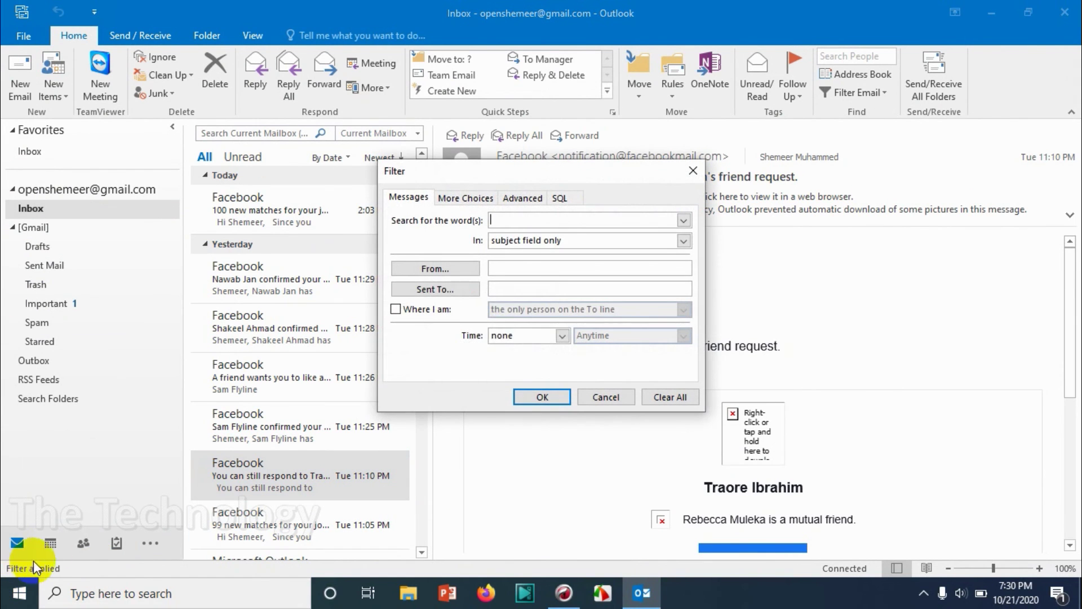
{"action": "left_click", "coordinate": [661, 400]}
{"action": "left_click", "coordinate": [564, 409]}
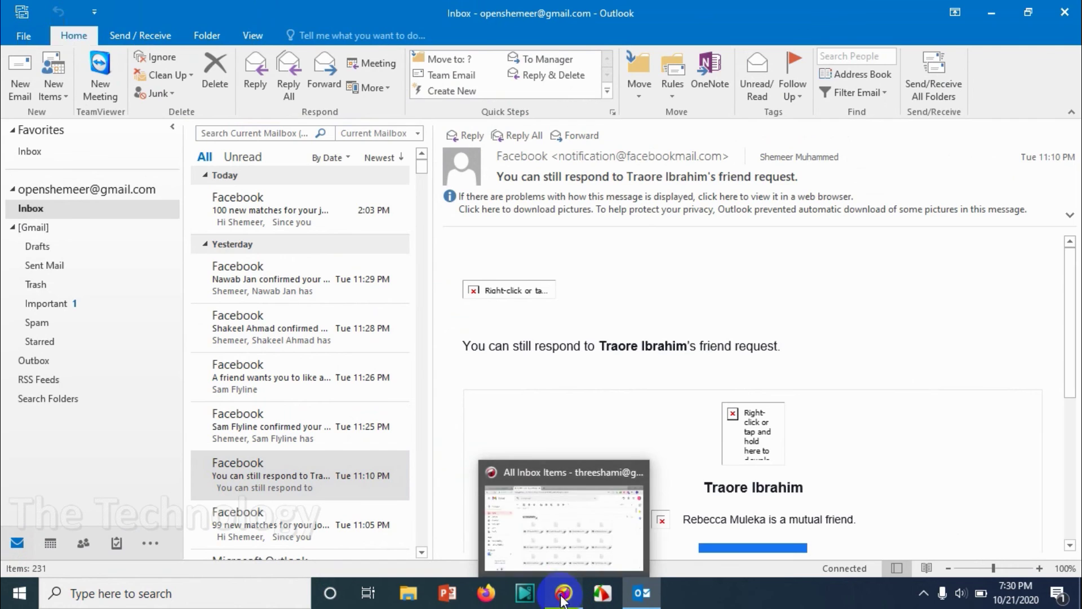
Step: Preview the first two .eml attachments in Gmail, including the friend-request confirmation, then close them
{"action": "left_click", "coordinate": [566, 512]}
{"action": "mouse_move", "coordinate": [327, 337]}
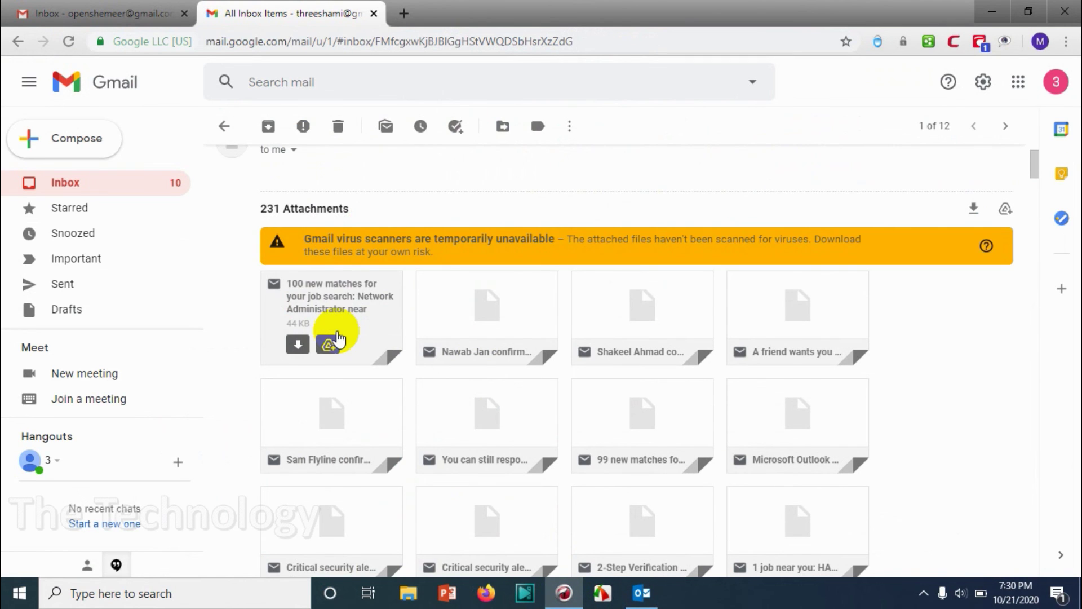
{"action": "left_click", "coordinate": [351, 310]}
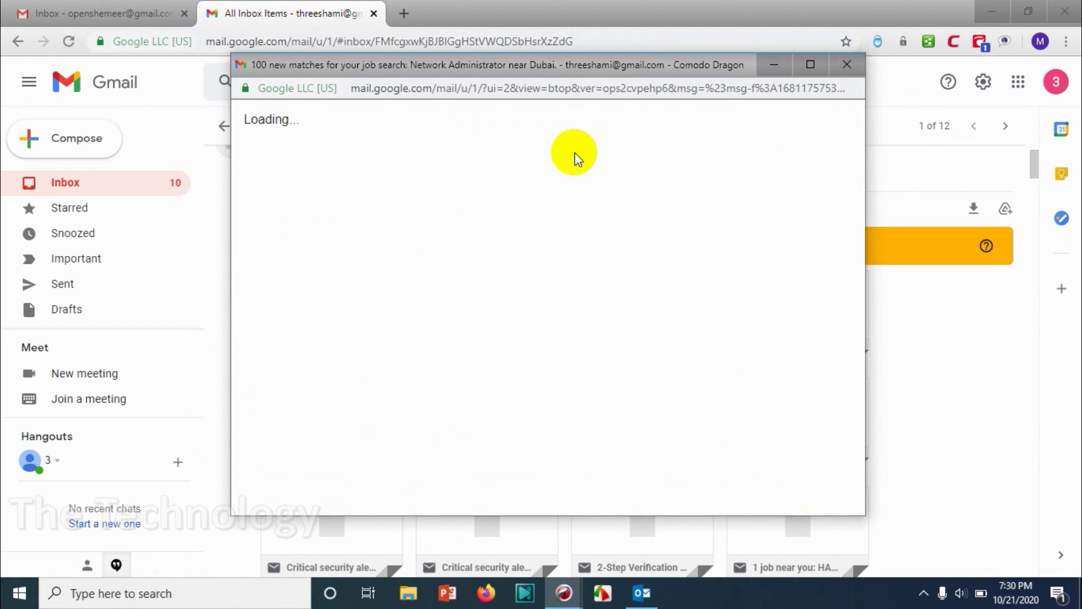
{"action": "scroll", "coordinate": [457, 364], "scroll_direction": "down", "scroll_amount": 8}
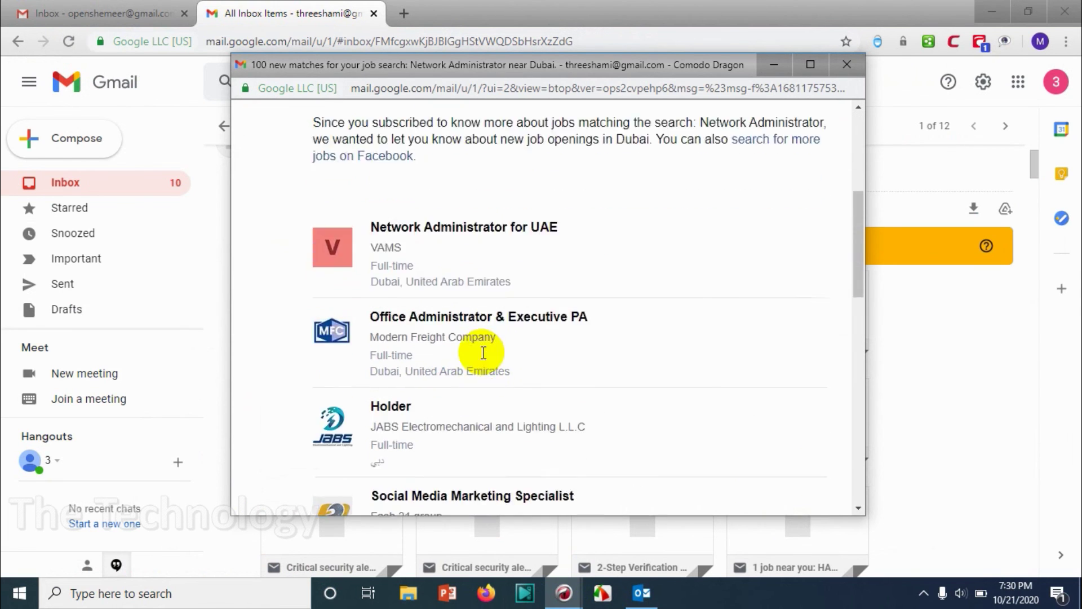
{"action": "scroll", "coordinate": [474, 385], "scroll_direction": "up", "scroll_amount": 5}
{"action": "scroll", "coordinate": [475, 386], "scroll_direction": "up", "scroll_amount": 4}
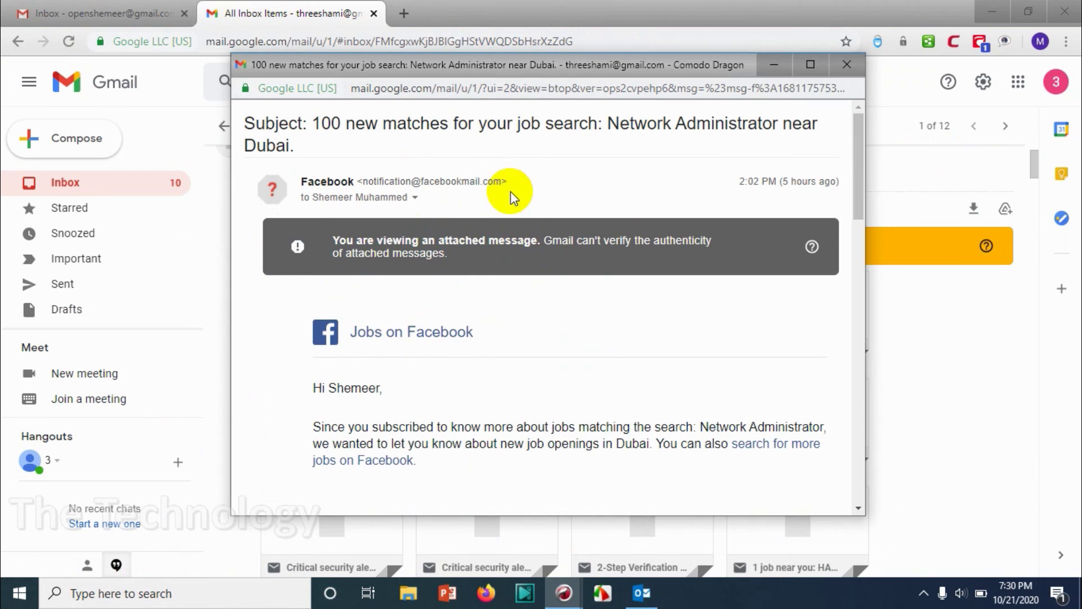
{"action": "left_click", "coordinate": [847, 65]}
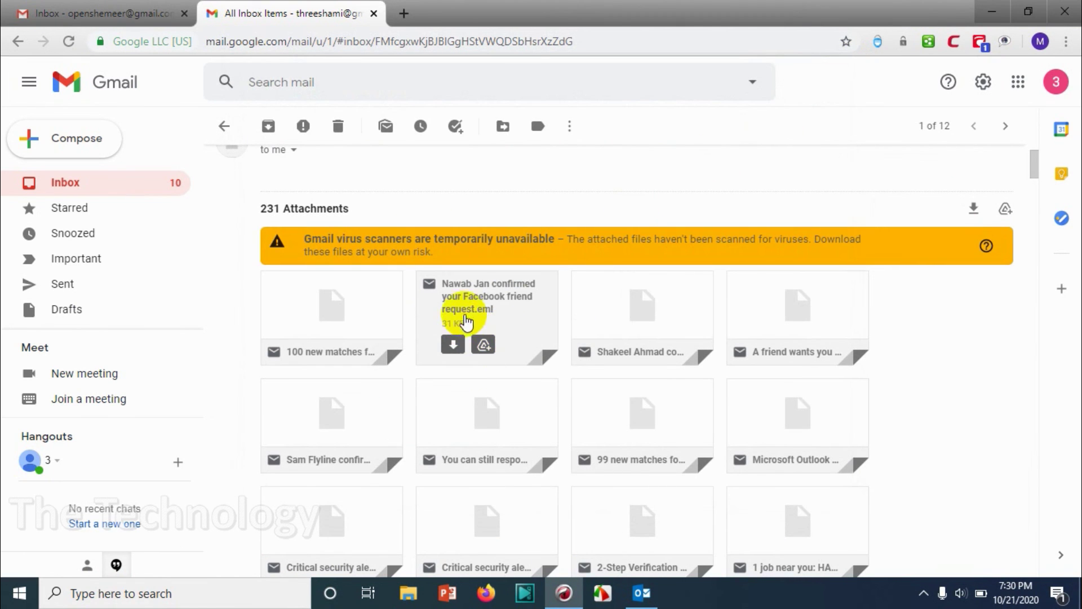
{"action": "left_click", "coordinate": [465, 286]}
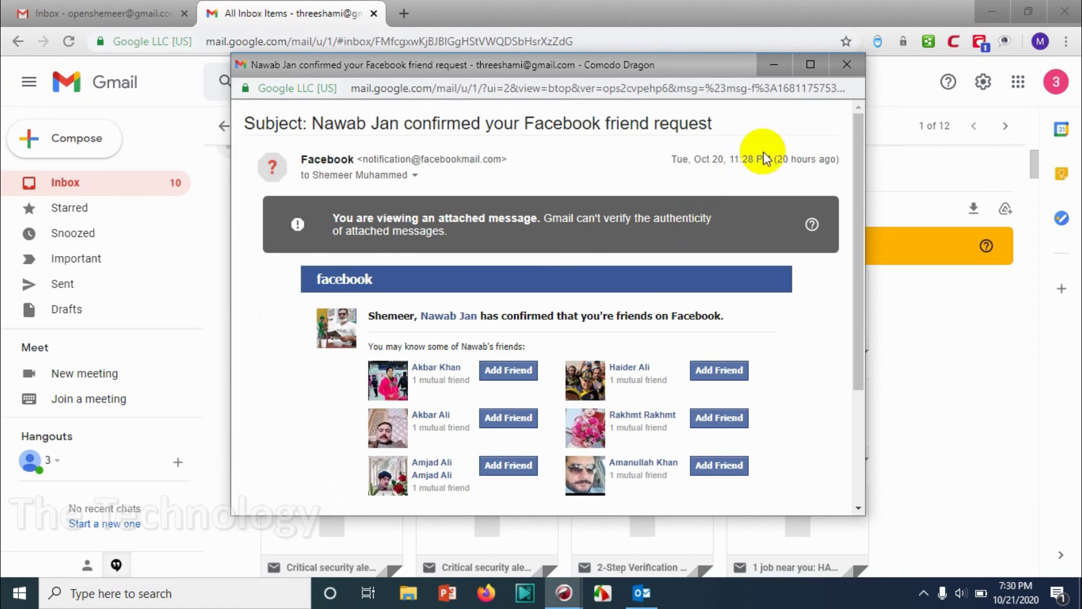
{"action": "left_click", "coordinate": [854, 74]}
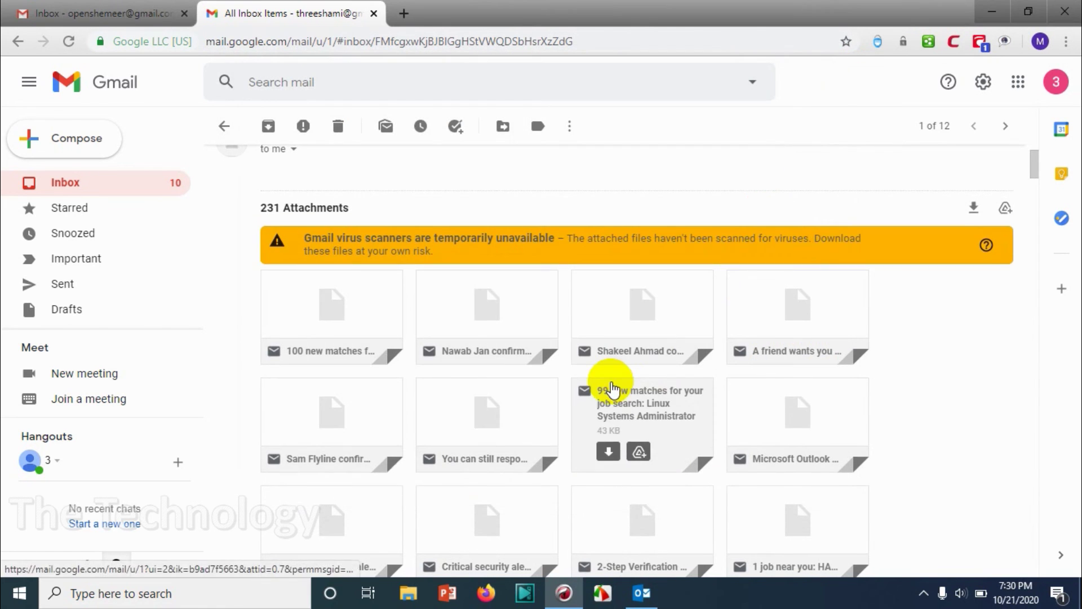